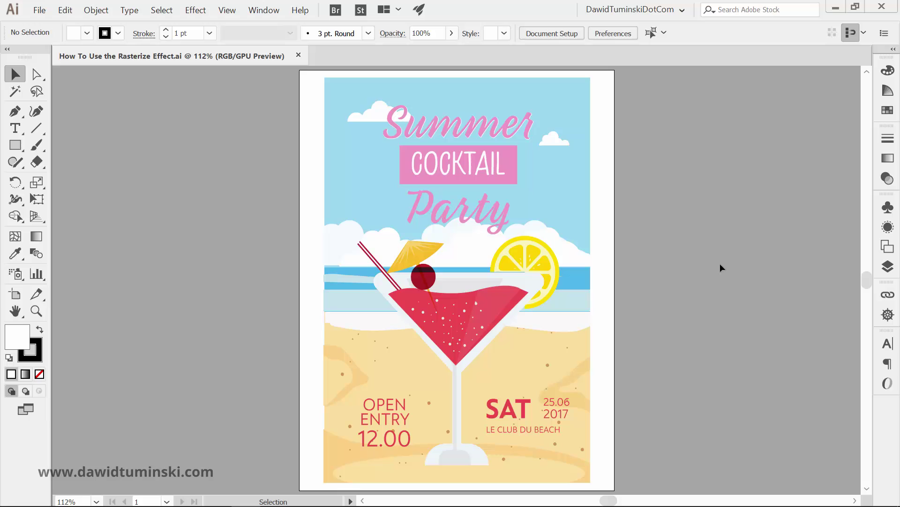
# - Try selecting parts of the poster, then zoom in to frame the COCKTAIL and Party titles
pyautogui.click(474, 171)
pyautogui.moveTo(473, 171); pyautogui.dragTo(471, 171)
pyautogui.click(649, 136)
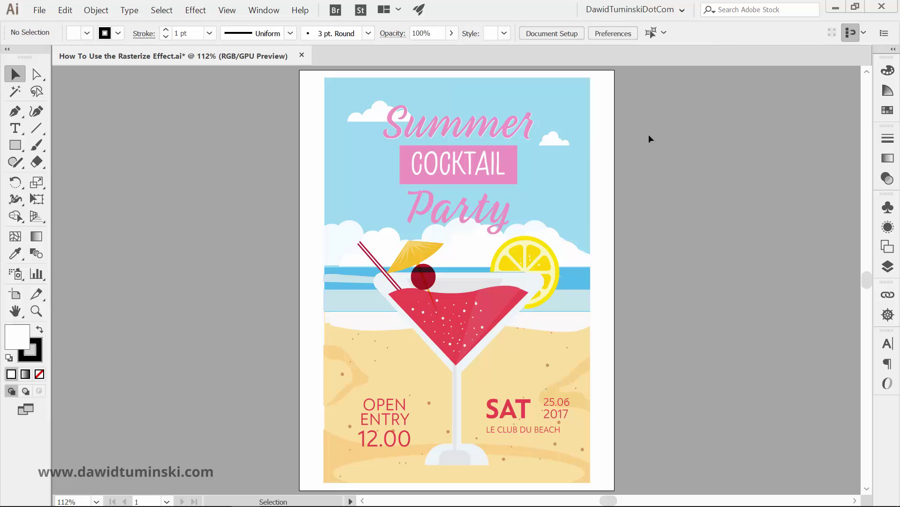
pyautogui.click(499, 170)
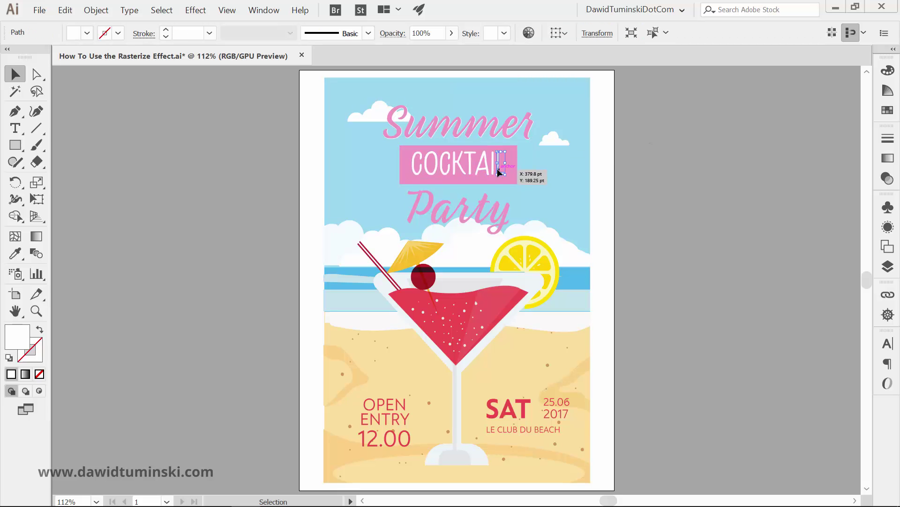
pyautogui.click(679, 200)
pyautogui.moveTo(563, 195); pyautogui.dragTo(691, 176)
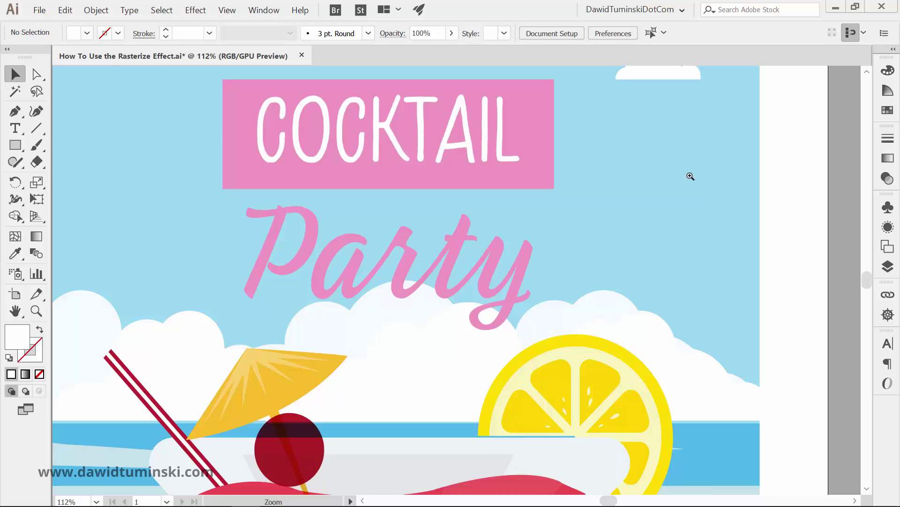
pyautogui.click(542, 188)
pyautogui.moveTo(463, 145); pyautogui.dragTo(603, 200)
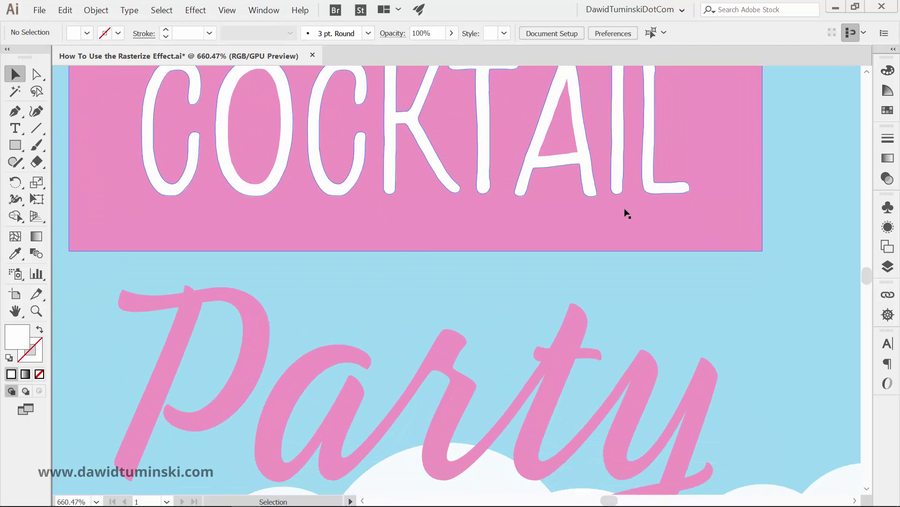
# - Select all the poster artwork and group it, then bring up the Effect menu
pyautogui.click(807, 337)
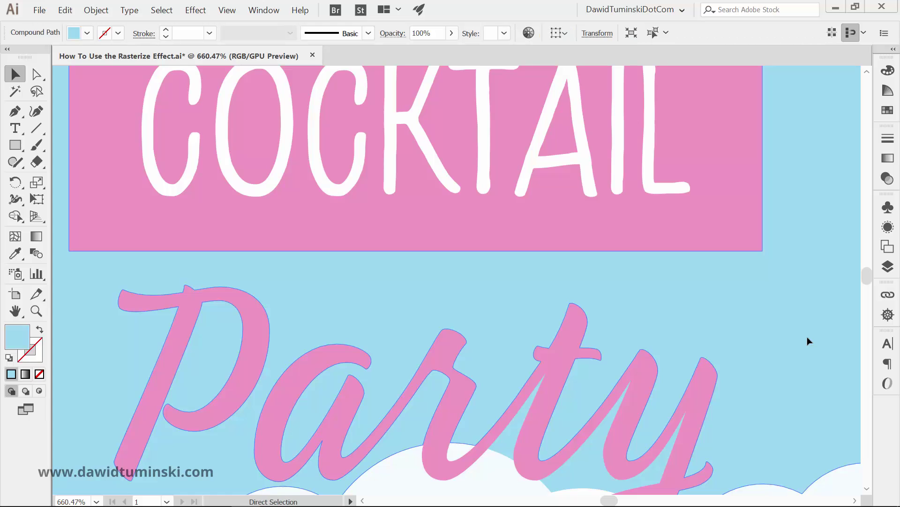
pyautogui.hotkey('ctrl', 'a')
pyautogui.hotkey('ctrl', 'g')
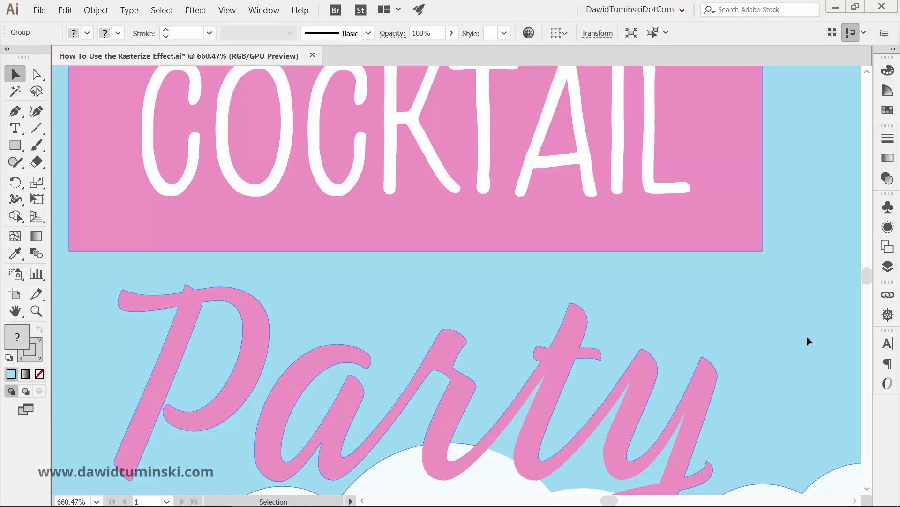
pyautogui.click(446, 147)
pyautogui.click(195, 10)
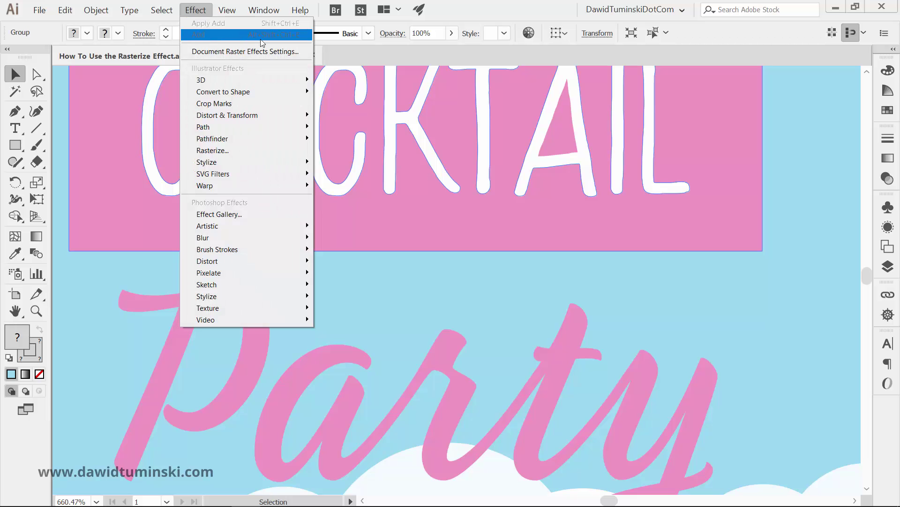
# - Apply a Rasterize effect with the Grayscale color model to the grouped poster artwork
pyautogui.click(300, 150)
pyautogui.moveTo(475, 126); pyautogui.dragTo(689, 216)
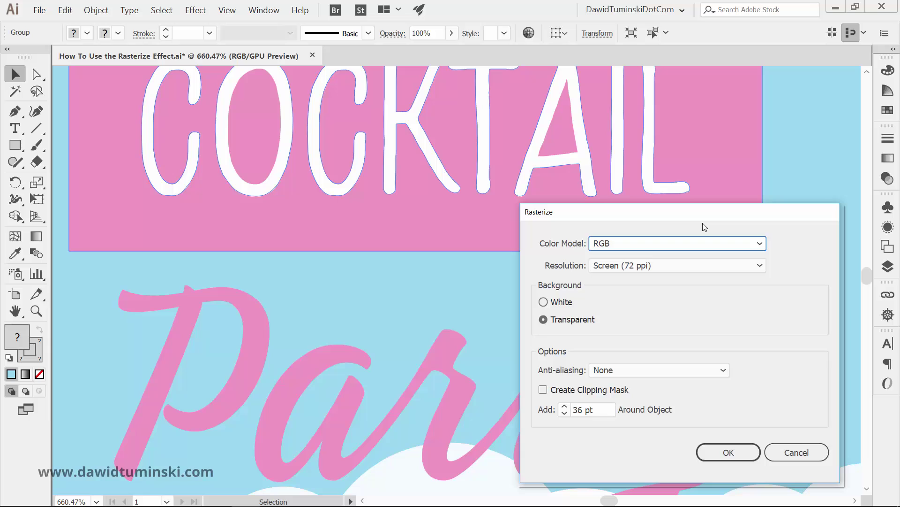
pyautogui.click(760, 243)
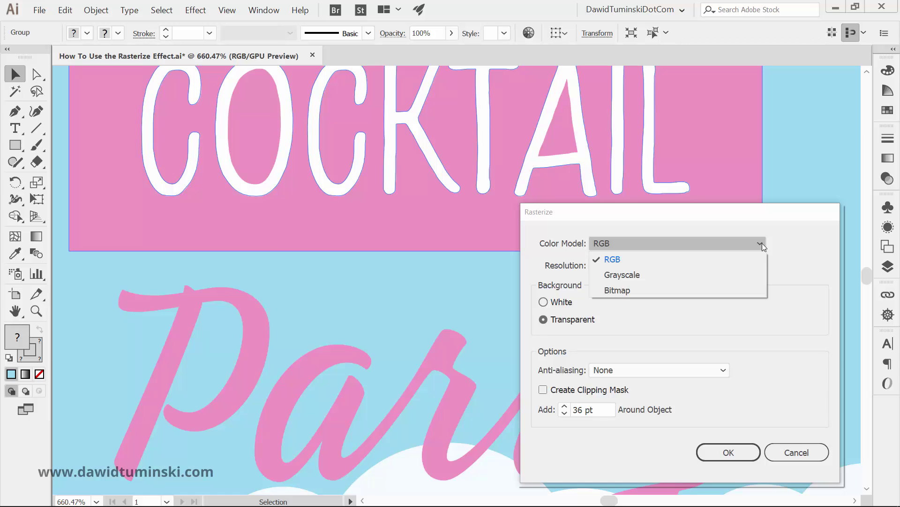
pyautogui.click(758, 276)
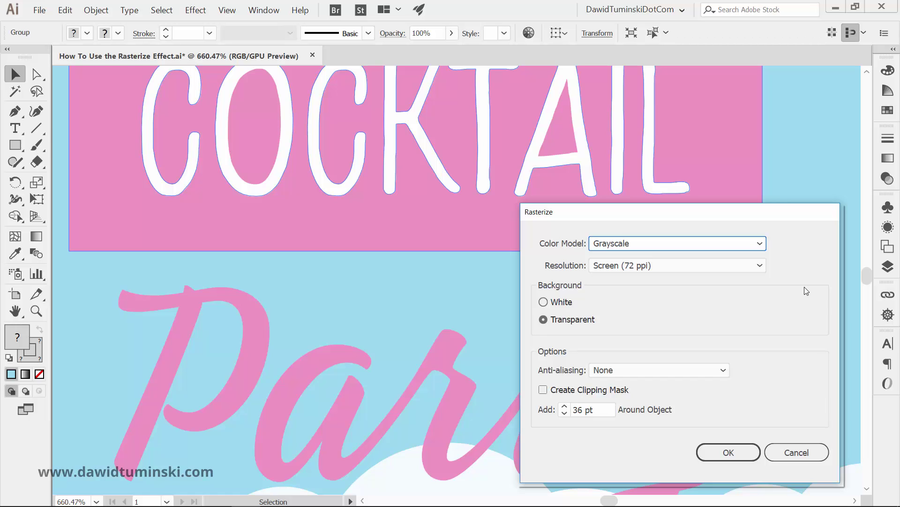
pyautogui.click(742, 450)
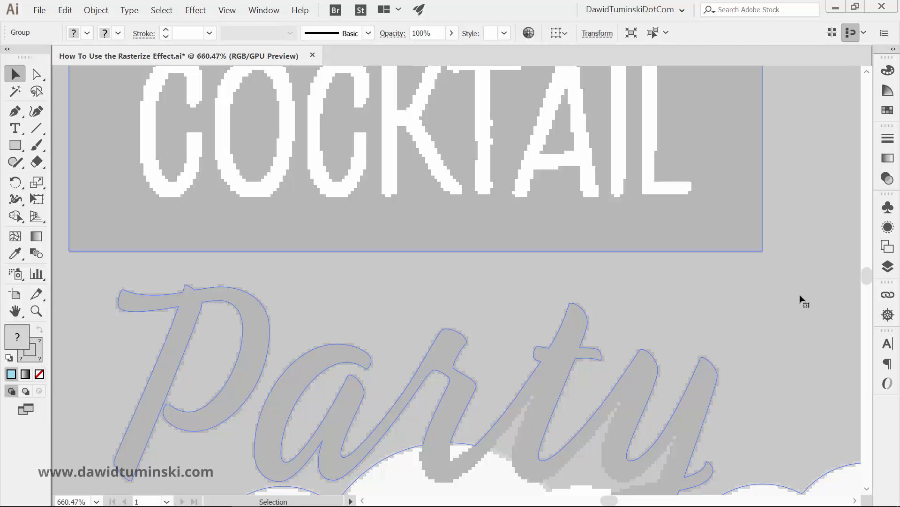
# - Change the Rasterize color model back to RGB from the Appearance panel
pyautogui.click(883, 225)
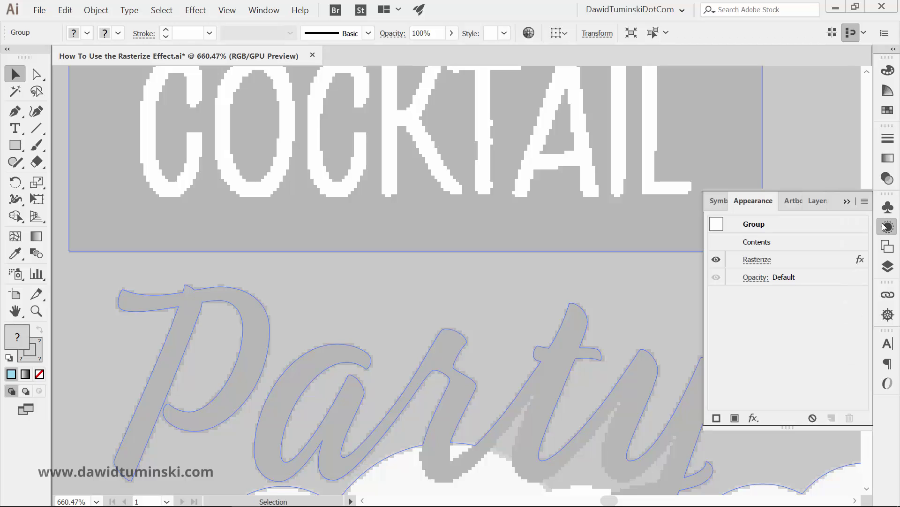
pyautogui.click(763, 260)
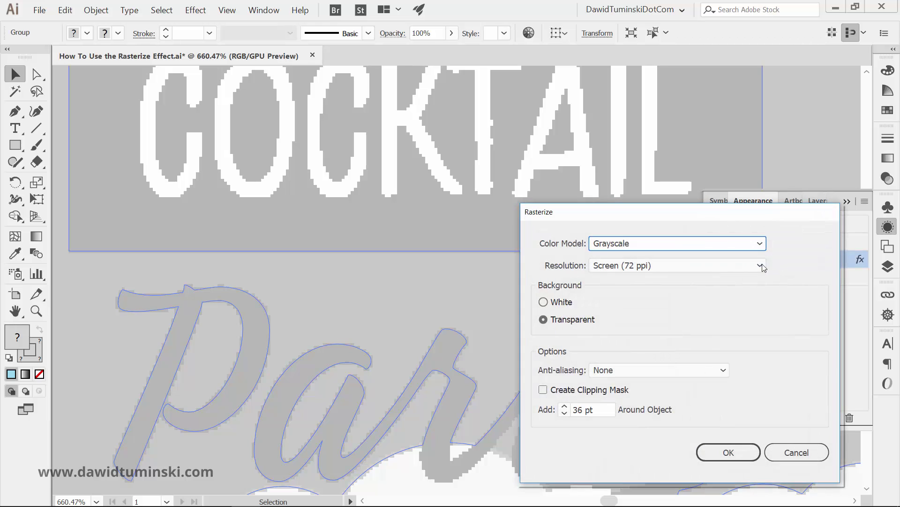
pyautogui.click(735, 243)
pyautogui.click(733, 256)
pyautogui.click(726, 451)
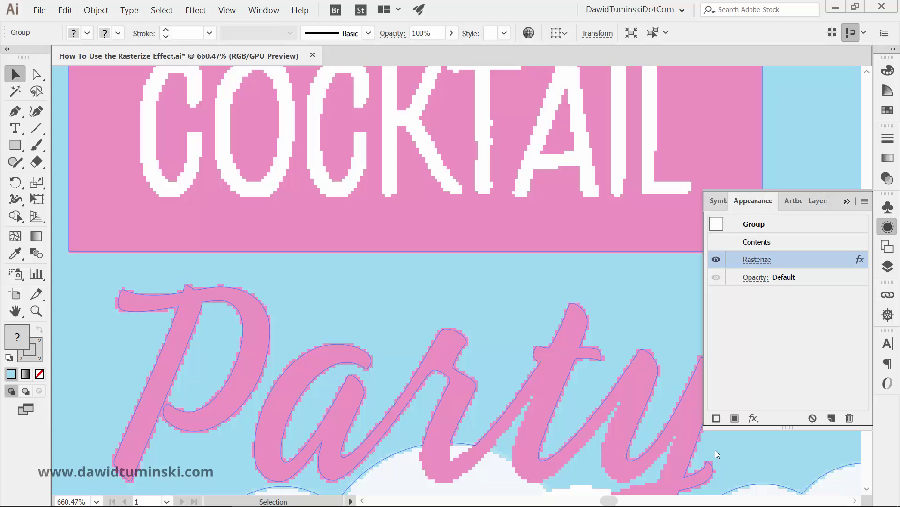
pyautogui.click(753, 262)
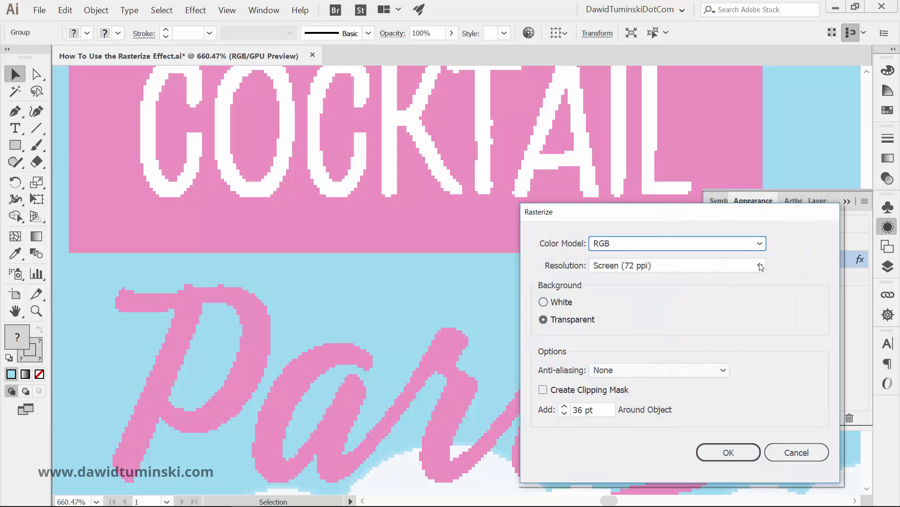
# - Set the Rasterize resolution to High (300 ppi)
pyautogui.click(760, 266)
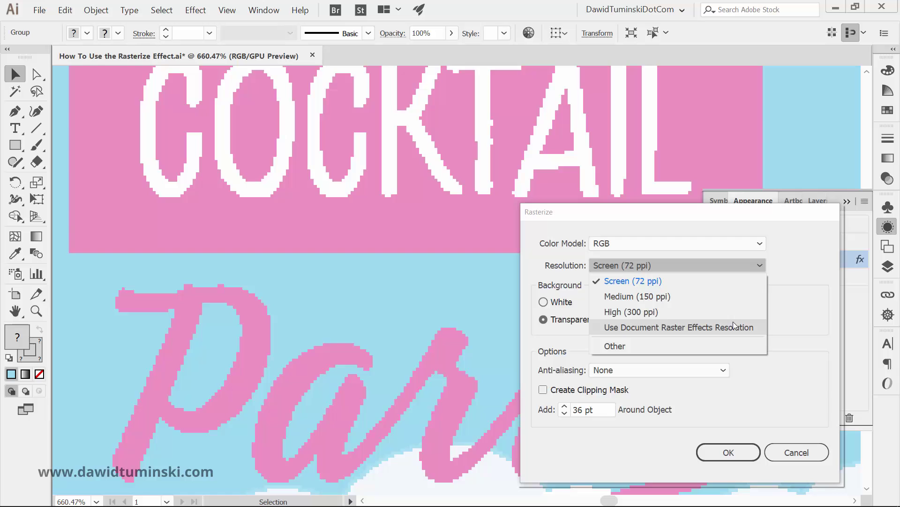
pyautogui.click(747, 312)
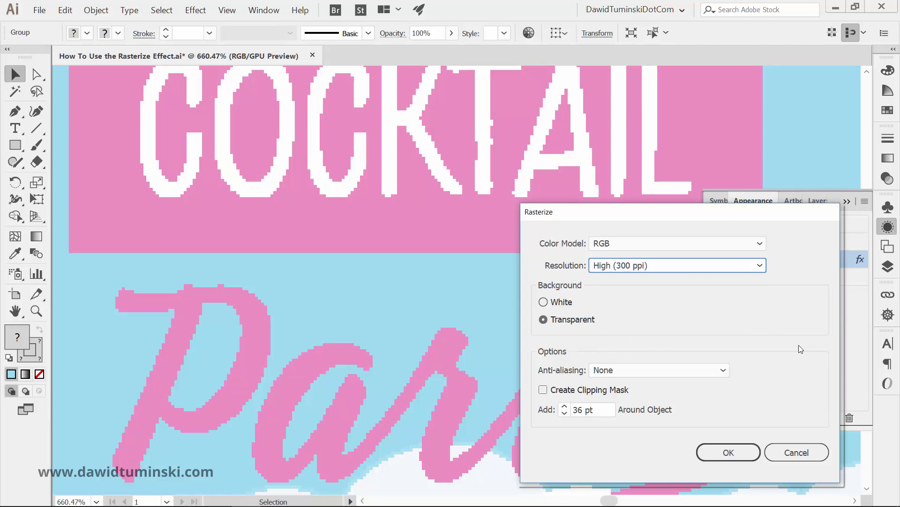
pyautogui.click(748, 450)
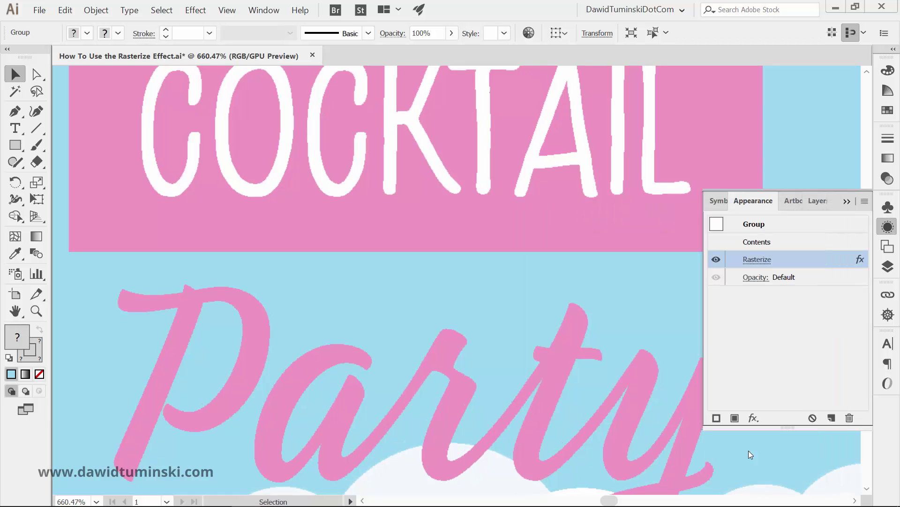
pyautogui.click(758, 259)
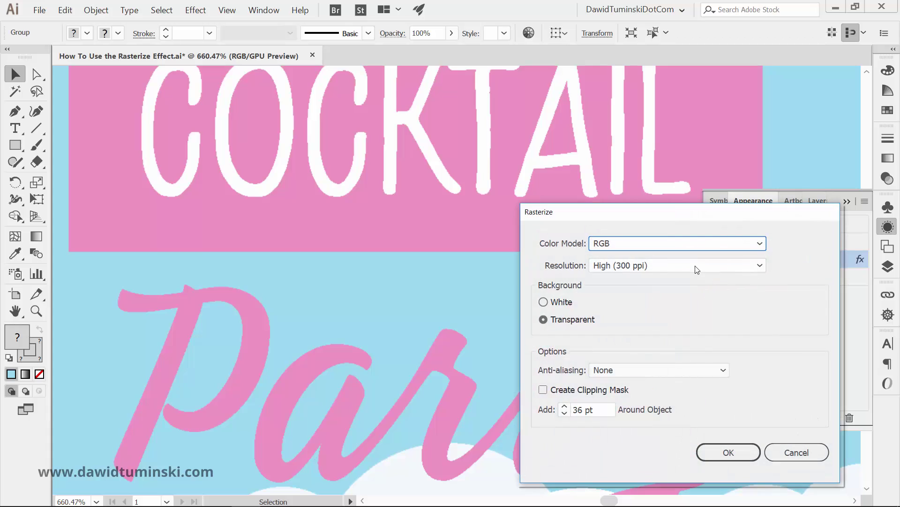
# - Change the Rasterize resolution to a custom 275 ppi
pyautogui.click(695, 265)
pyautogui.click(676, 347)
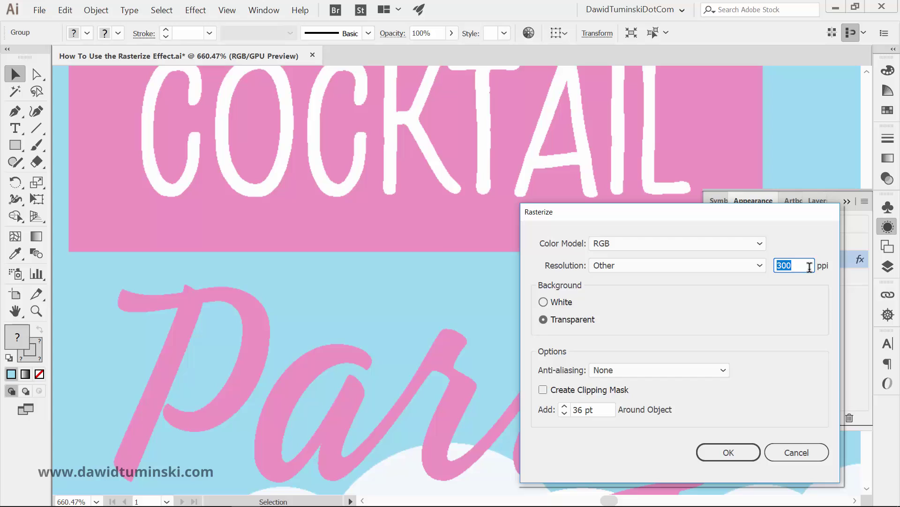
pyautogui.write('275')
pyautogui.click(714, 455)
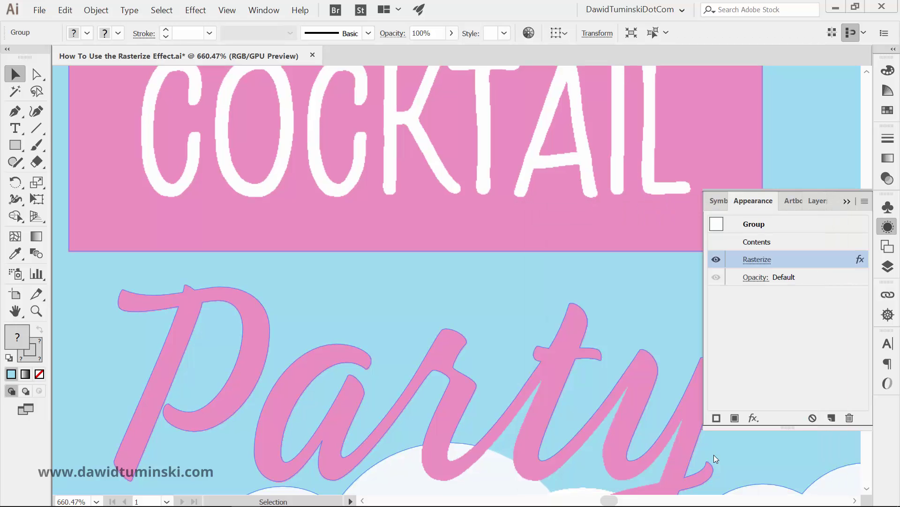
pyautogui.click(765, 261)
# - Set the Rasterize resolution to Medium (150 ppi)
pyautogui.click(759, 265)
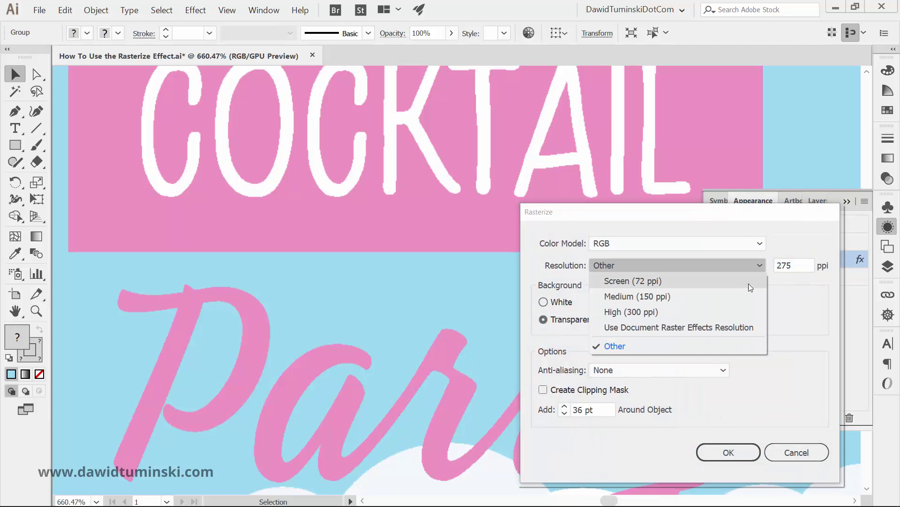
pyautogui.click(745, 296)
pyautogui.click(730, 453)
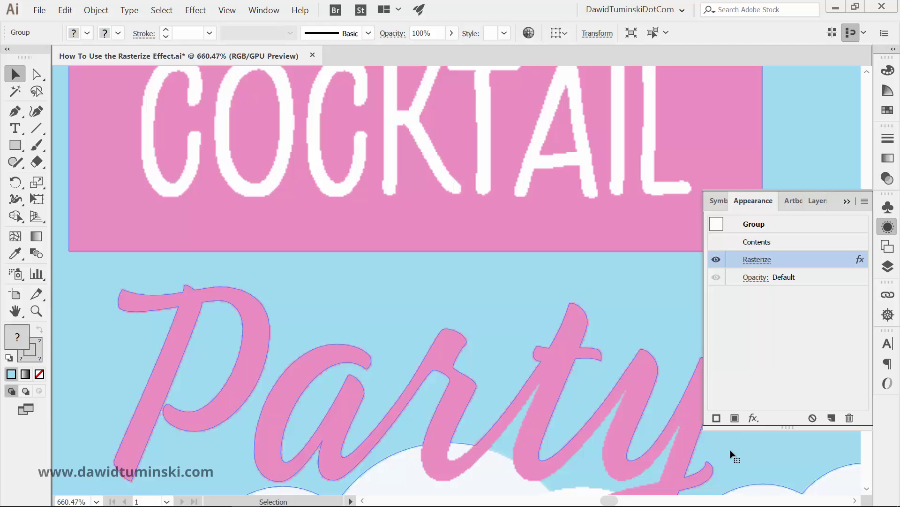
pyautogui.click(770, 263)
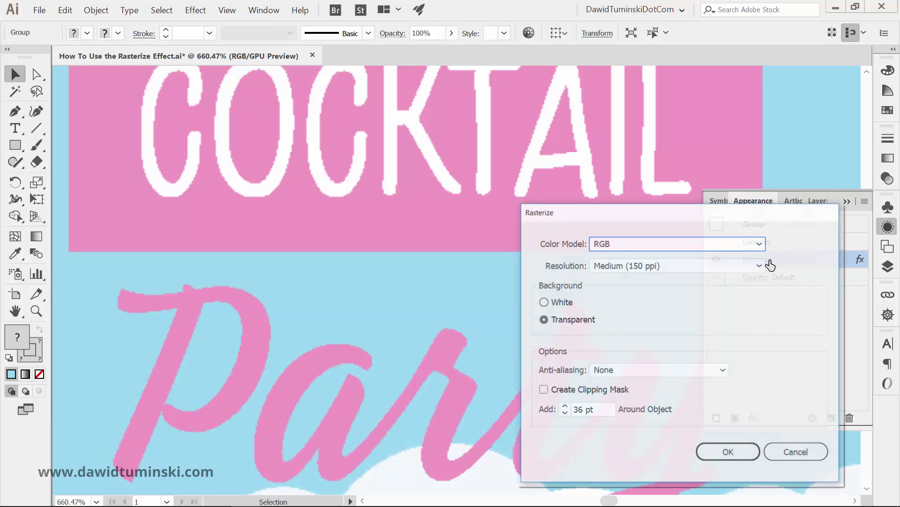
# - Set the resolution to Screen (72 ppi) and the background to Transparent after comparing it with White
pyautogui.click(756, 266)
pyautogui.click(732, 308)
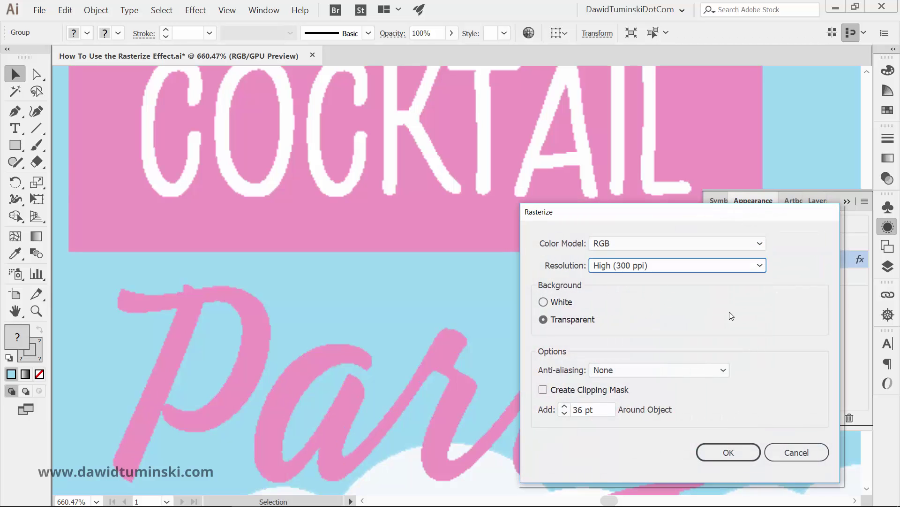
pyautogui.press('Up')
pyautogui.press('Up')
pyautogui.click(570, 303)
pyautogui.click(572, 317)
pyautogui.click(568, 304)
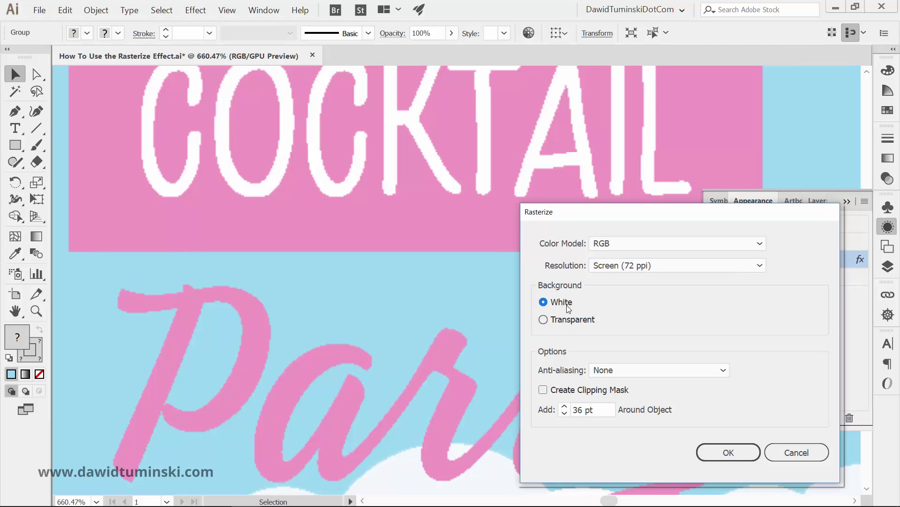
pyautogui.click(575, 319)
# - Apply Art Optimized (Supersampling) anti-aliasing at 72 ppi and hide selection edges to inspect
pyautogui.click(724, 370)
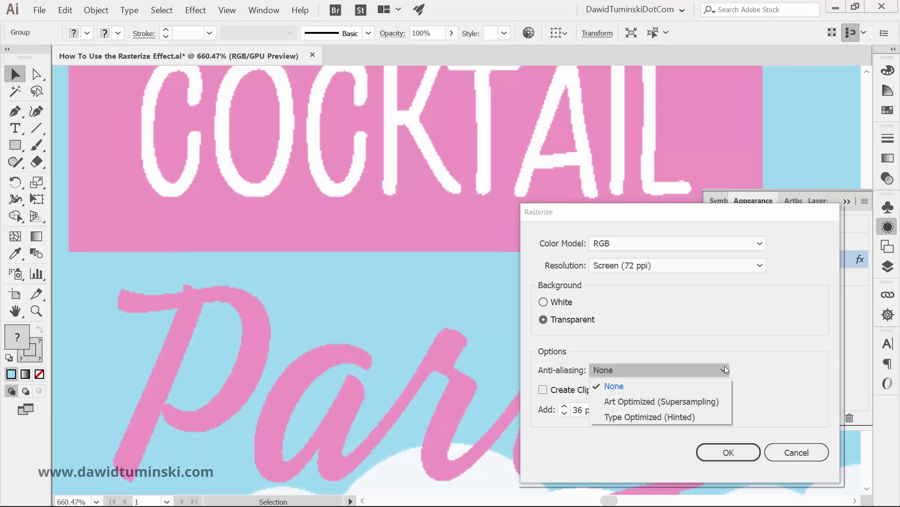
pyautogui.click(732, 266)
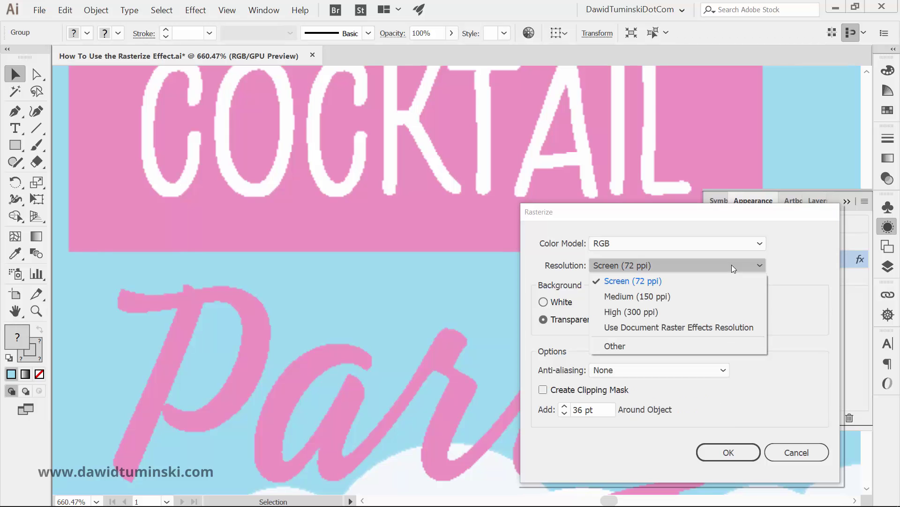
pyautogui.click(732, 264)
pyautogui.click(673, 375)
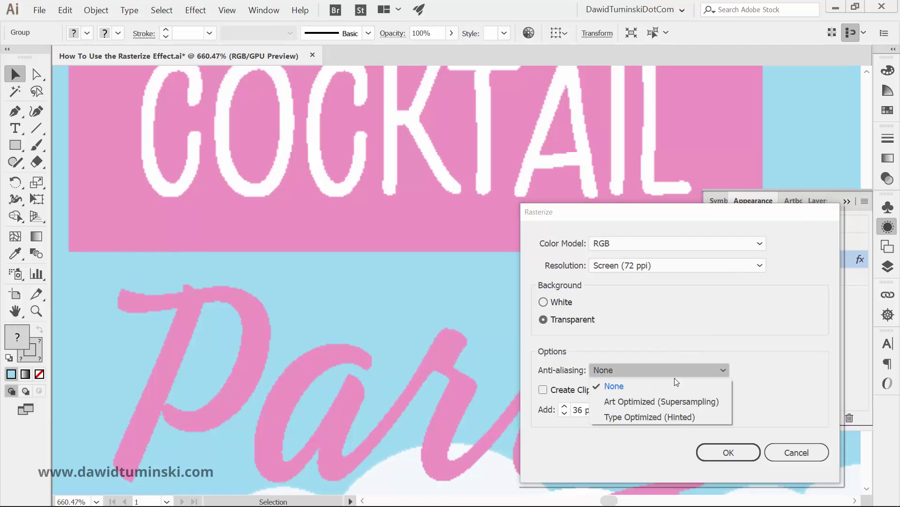
pyautogui.click(673, 402)
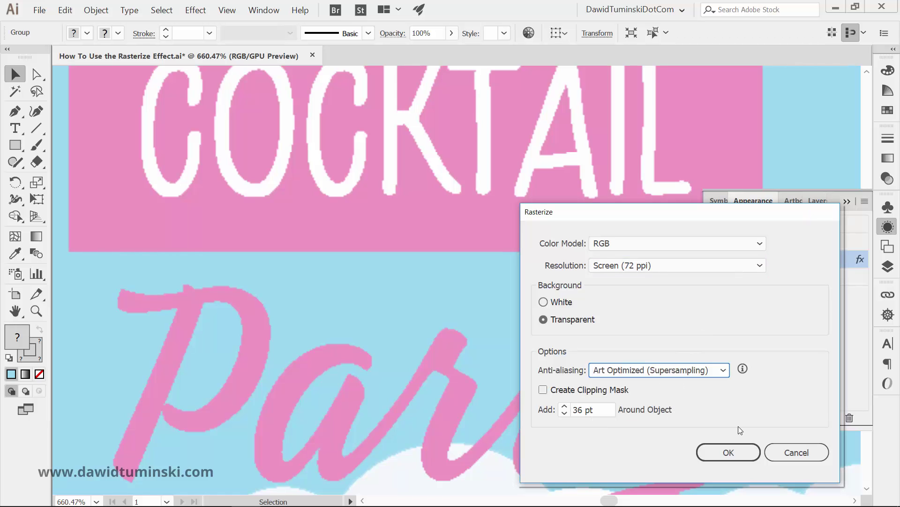
pyautogui.click(729, 451)
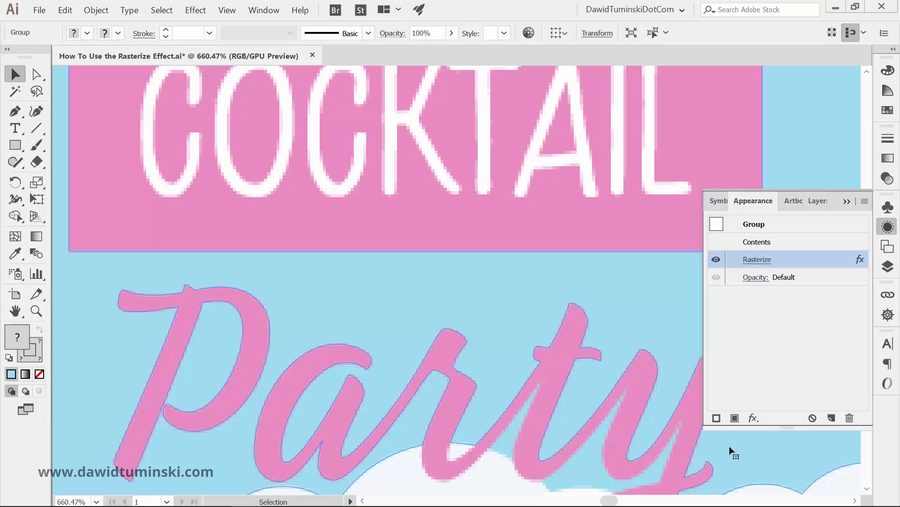
pyautogui.hotkey('ctrl', 'h')
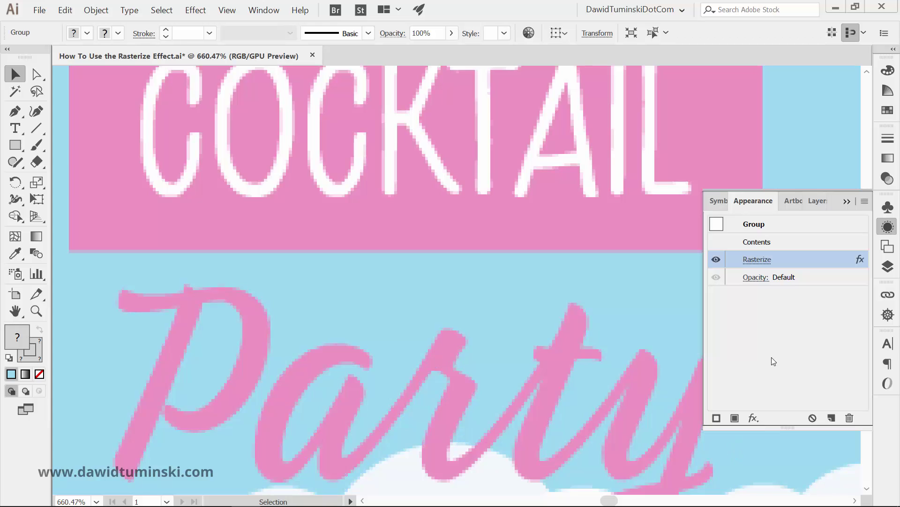
# - Turn the Rasterize anti-aliasing off with None
pyautogui.click(765, 262)
pyautogui.click(664, 373)
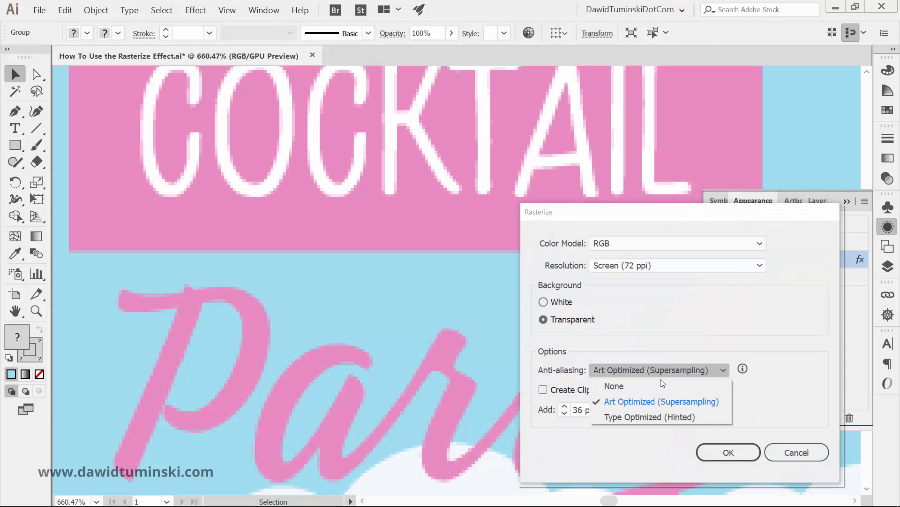
pyautogui.click(658, 382)
pyautogui.click(713, 455)
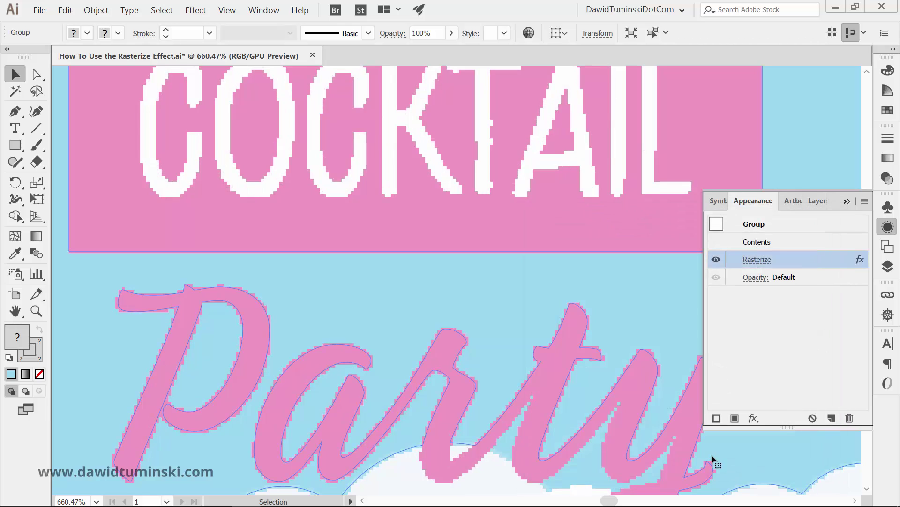
# - Switch the anti-aliasing to Type Optimized (Hinted) for the lettering
pyautogui.click(764, 264)
pyautogui.click(628, 374)
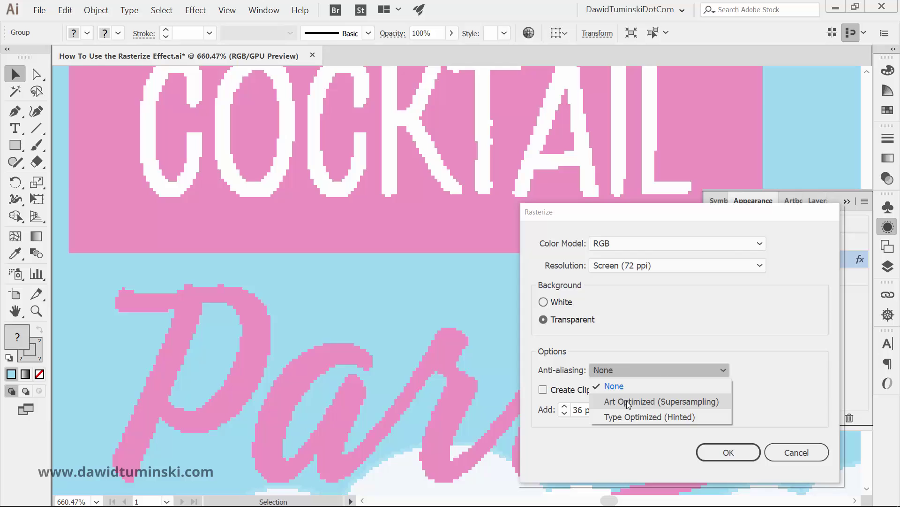
pyautogui.click(640, 401)
pyautogui.click(663, 374)
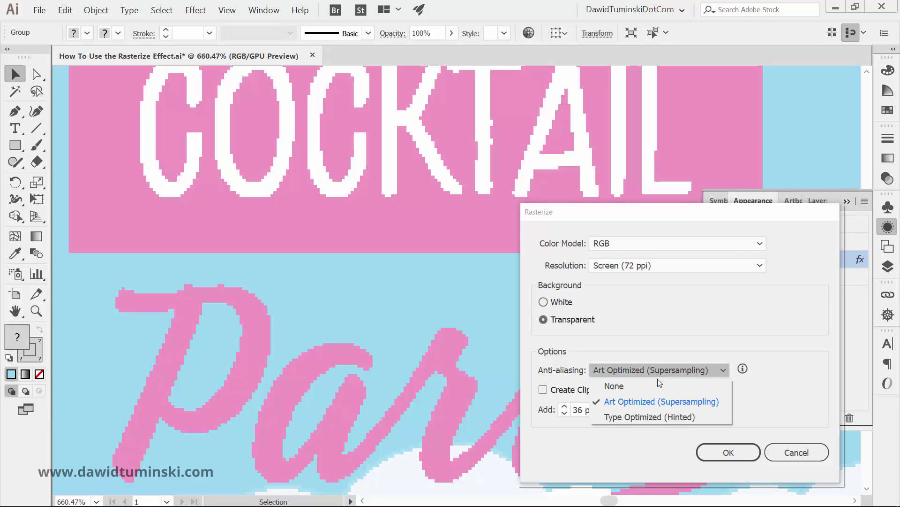
pyautogui.click(657, 417)
pyautogui.click(718, 452)
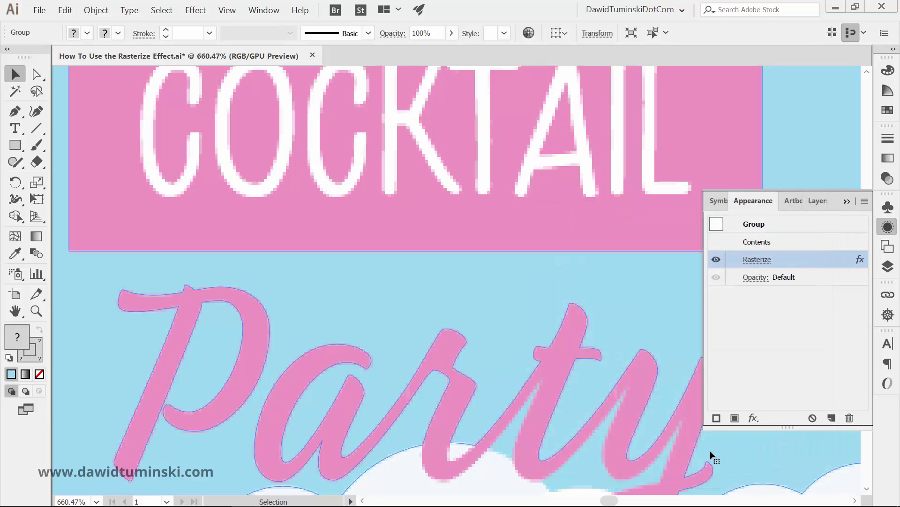
pyautogui.click(757, 260)
pyautogui.click(672, 373)
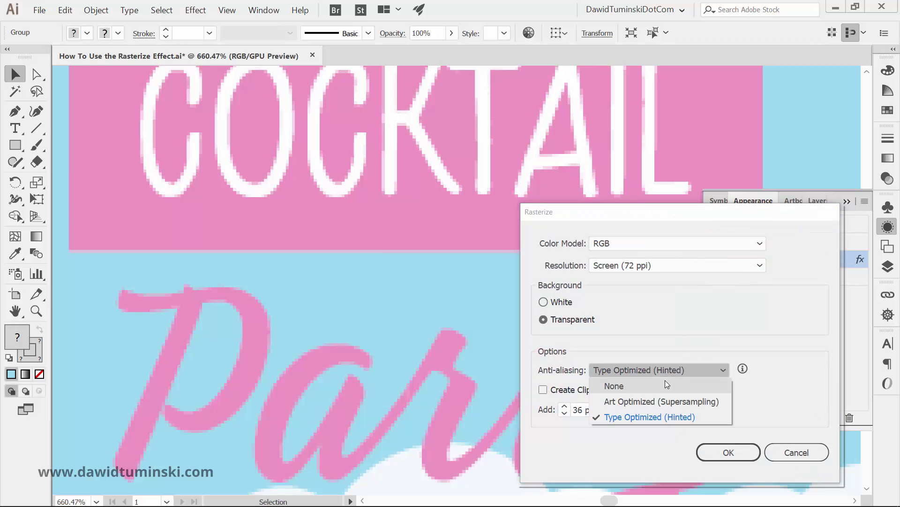
# - Test a High (300 ppi) rasterization with Art Optimized (Supersampling) anti-aliasing
pyautogui.click(665, 380)
pyautogui.moveTo(672, 220); pyautogui.dragTo(686, 214)
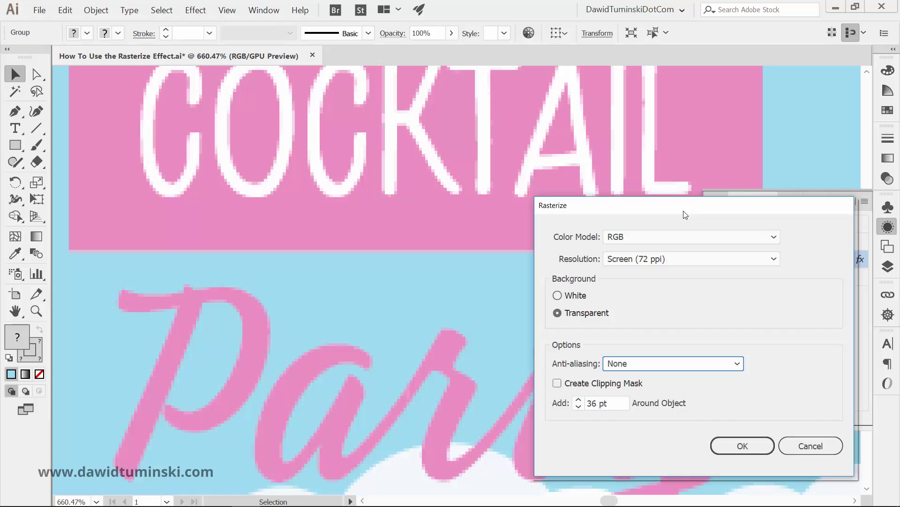
pyautogui.click(685, 259)
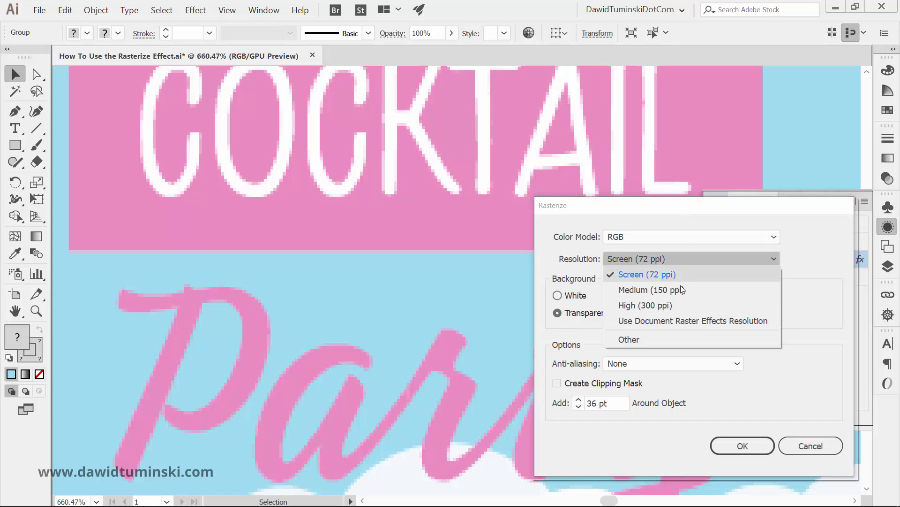
pyautogui.click(673, 304)
pyautogui.click(669, 363)
pyautogui.click(661, 389)
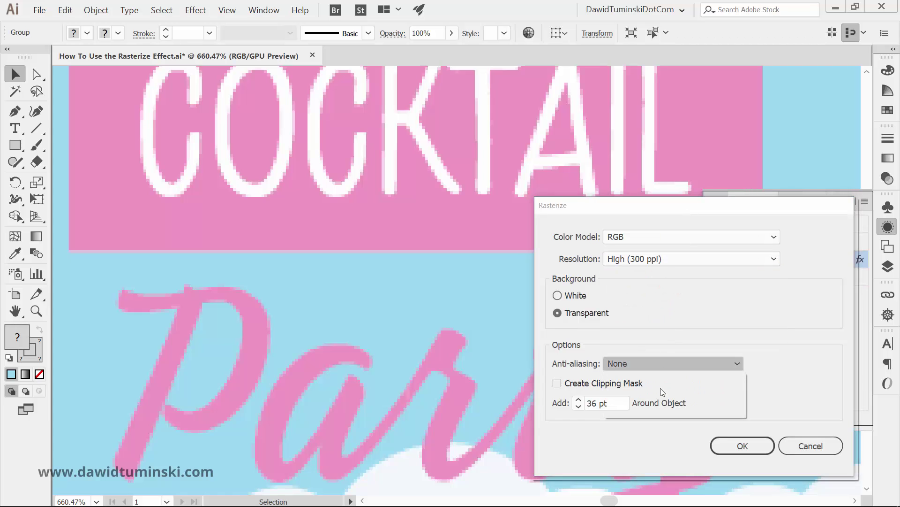
pyautogui.click(719, 445)
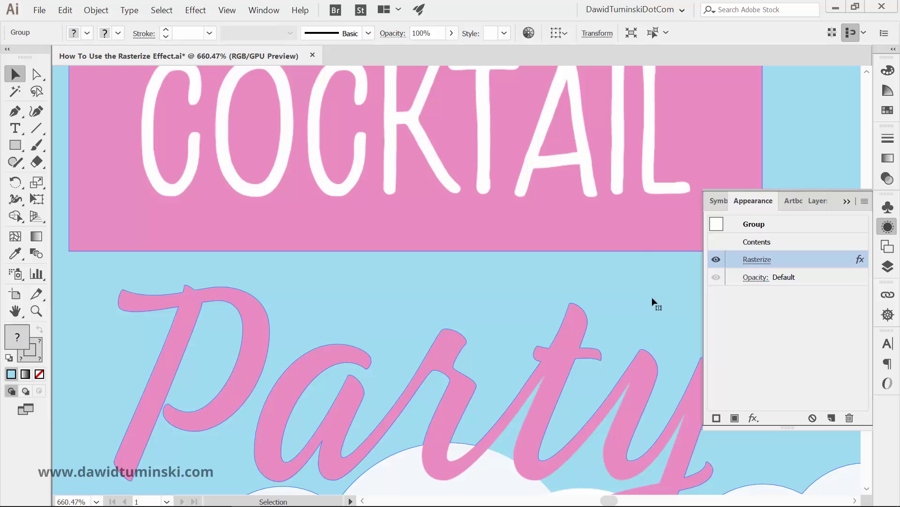
# - Set the Rasterize anti-aliasing to None and the resolution to Screen (72 ppi)
pyautogui.click(763, 261)
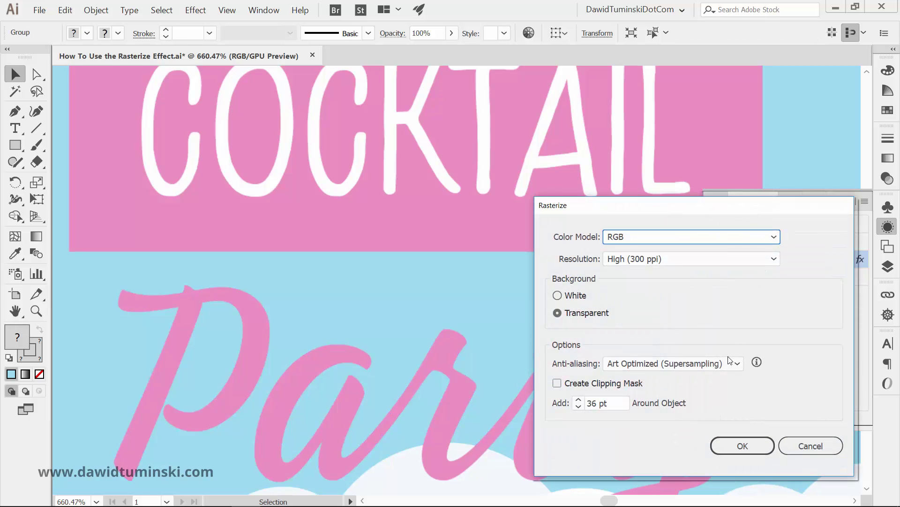
pyautogui.click(730, 361)
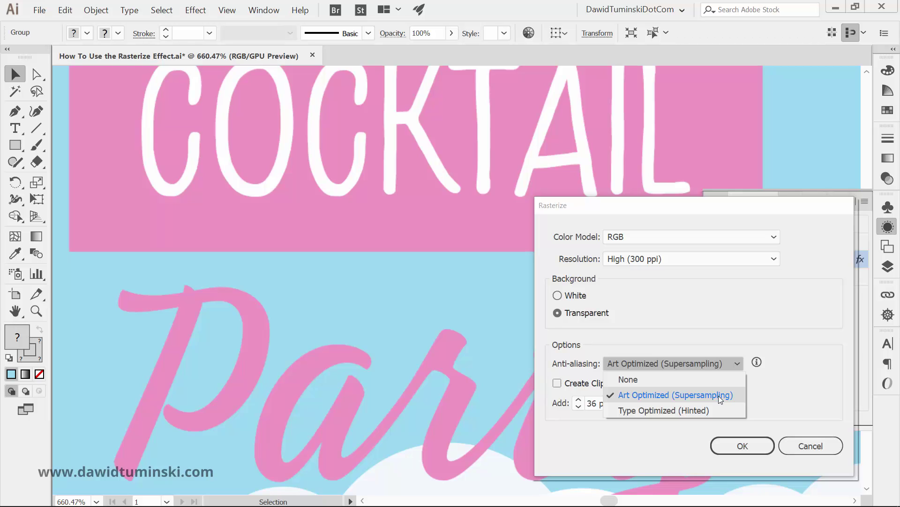
pyautogui.click(714, 381)
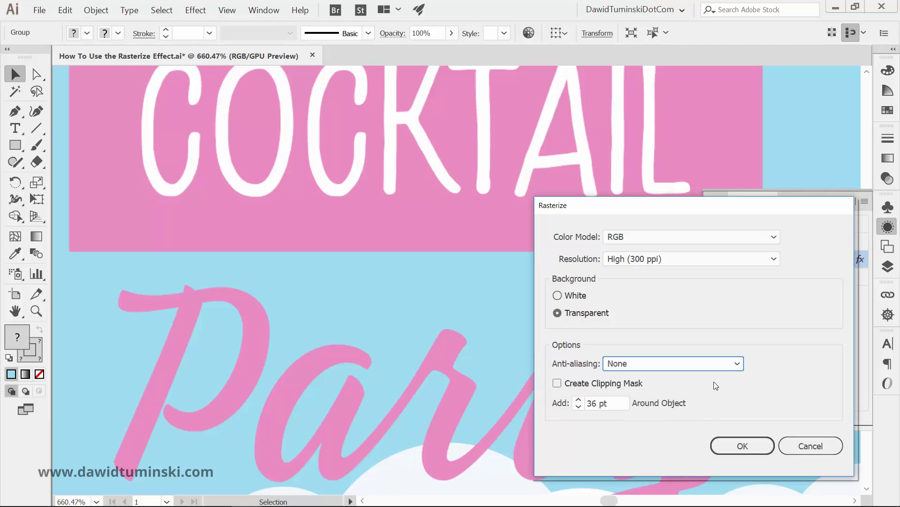
pyautogui.click(688, 261)
pyautogui.click(685, 272)
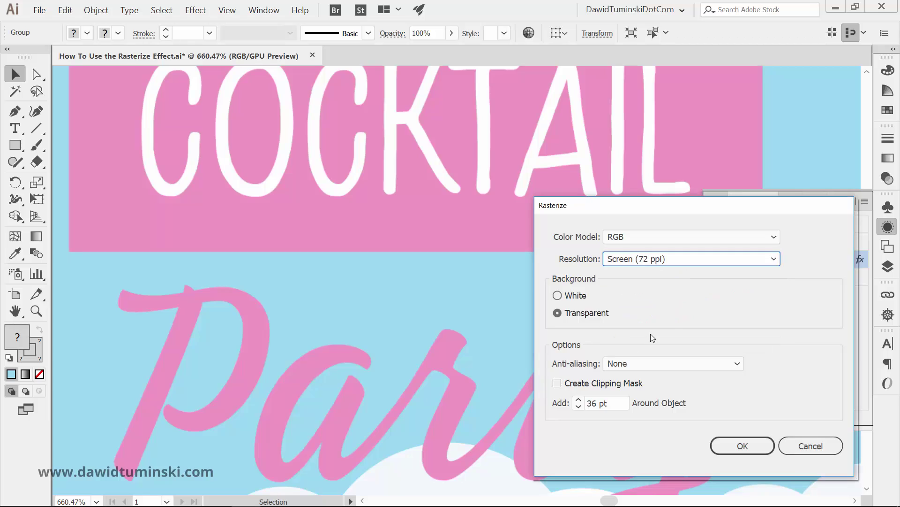
# - Reduce the Add padding to 28 pt and apply with Create Clipping Mask unchecked
pyautogui.click(558, 384)
pyautogui.click(558, 383)
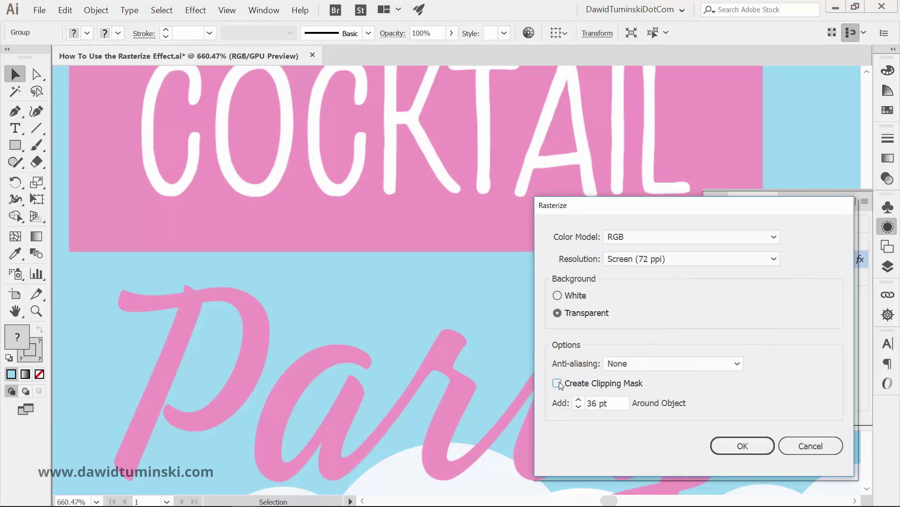
pyautogui.click(559, 383)
pyautogui.click(579, 407)
pyautogui.click(580, 407)
pyautogui.click(579, 407)
pyautogui.click(579, 407)
pyautogui.click(579, 406)
pyautogui.click(579, 406)
pyautogui.click(579, 407)
pyautogui.click(557, 383)
pyautogui.click(743, 446)
# - Fit the whole poster in the window with Ctrl+0 and deselect the artwork
pyautogui.hotkey('ctrl', '0')
pyautogui.click(709, 160)
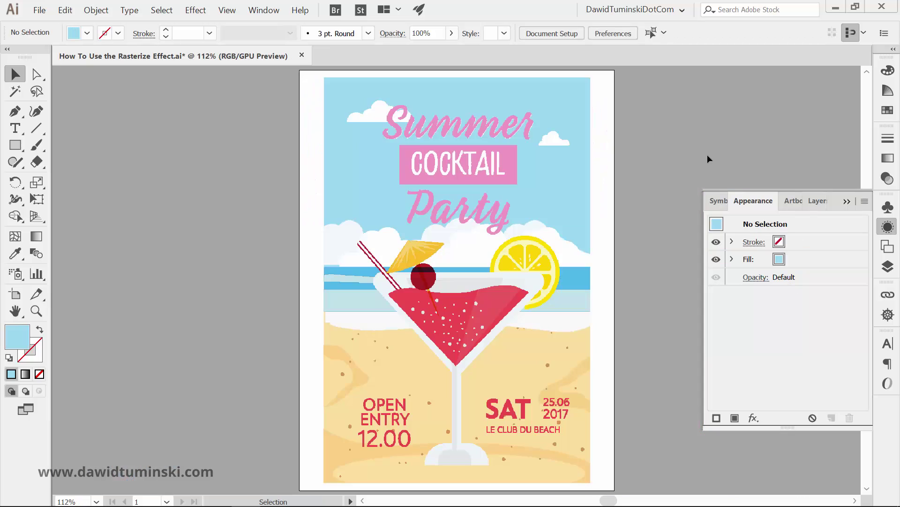